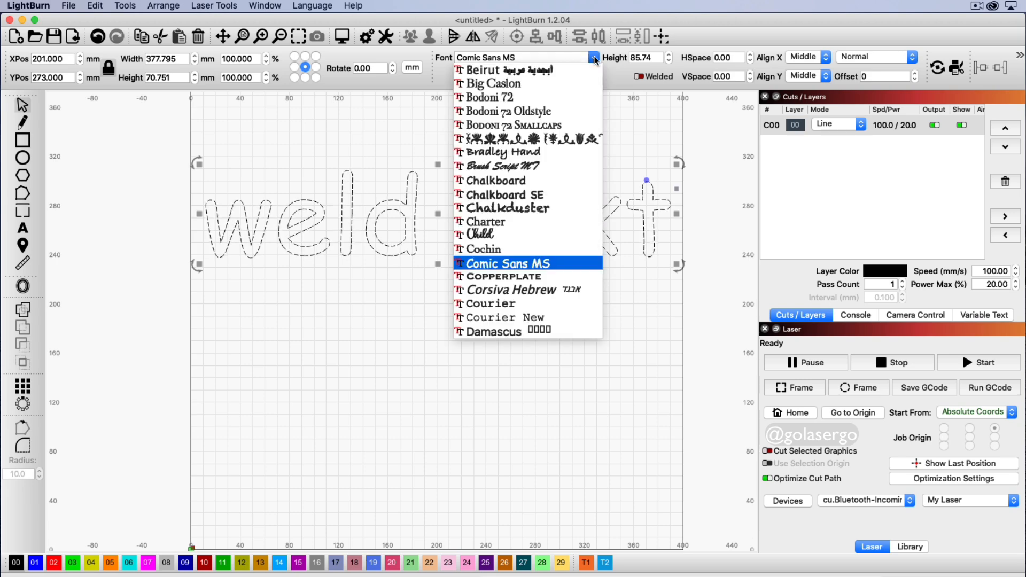
Step: Apply the Child font to 'weld text' and weld its letters into one shape
click(507, 237)
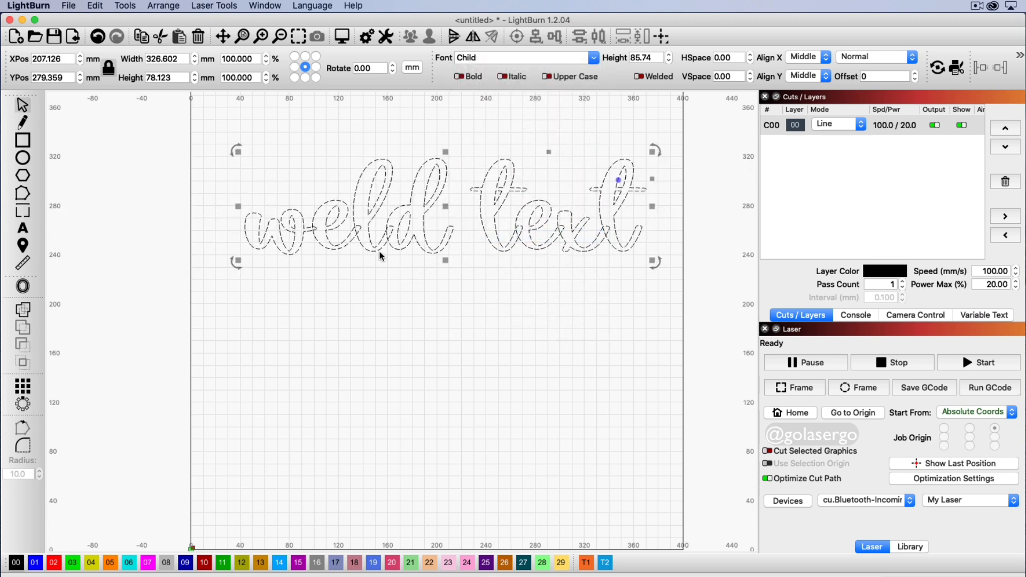
click(523, 259)
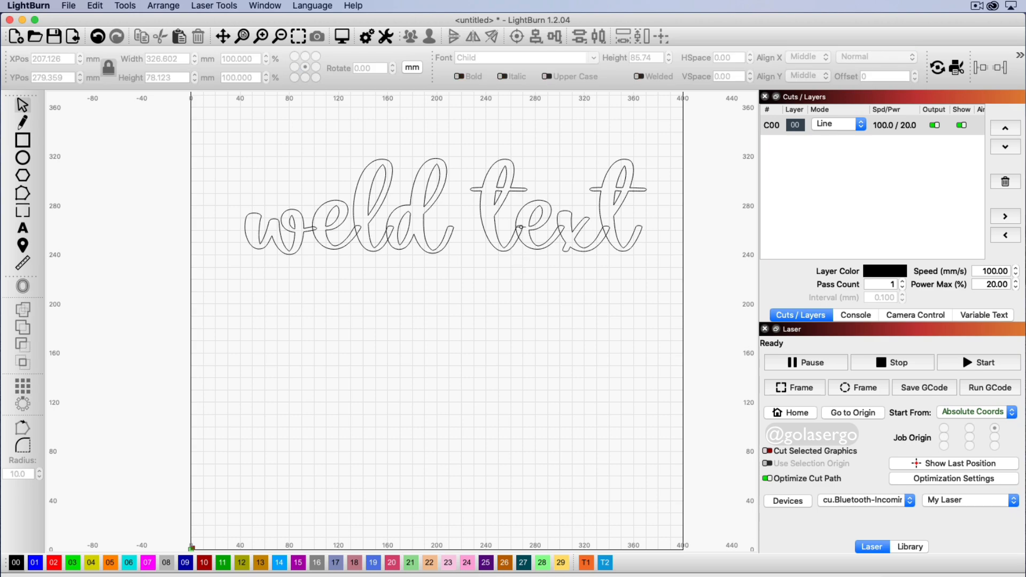
click(521, 227)
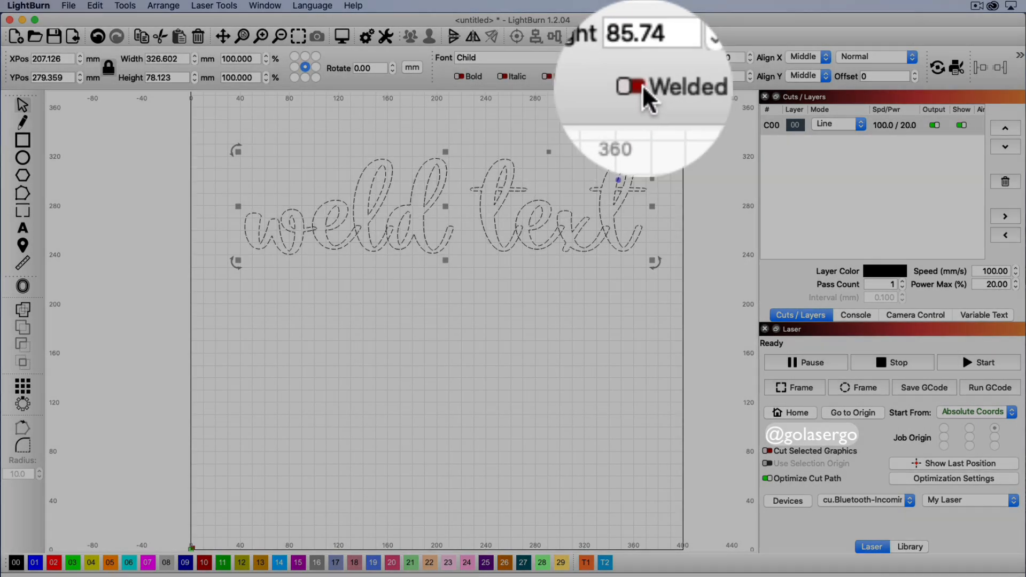
click(638, 77)
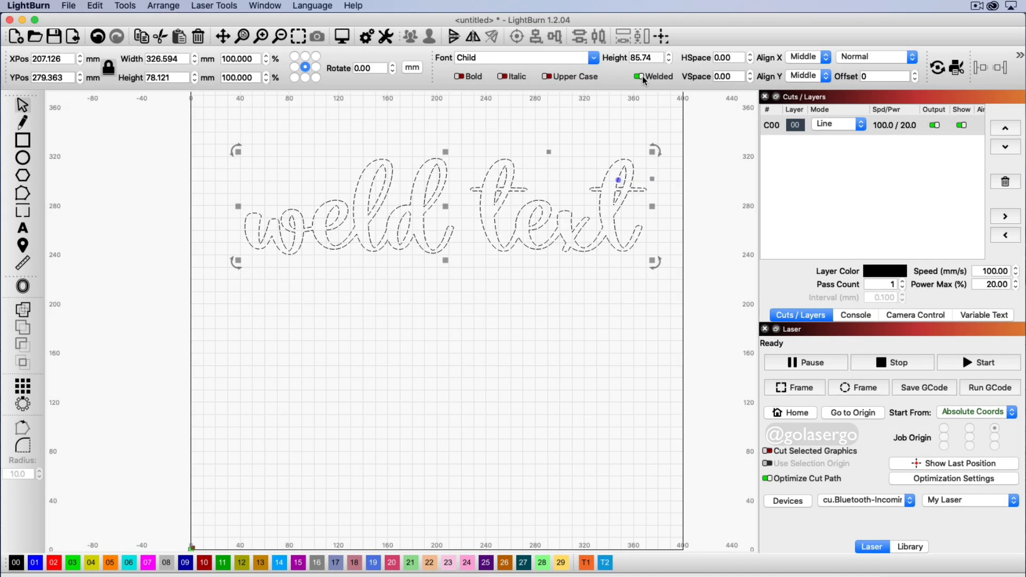
Step: Preview the layer in Fill mode as solid black, then undo the change
click(837, 124)
click(829, 134)
click(478, 303)
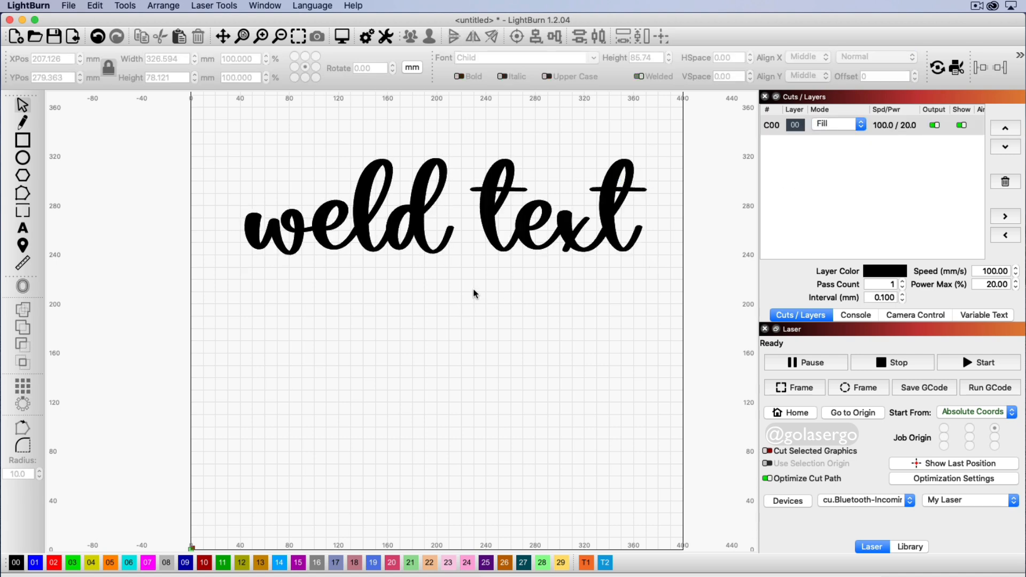
key(super+z)
key(super+z)
key(super+z)
key(super+z)
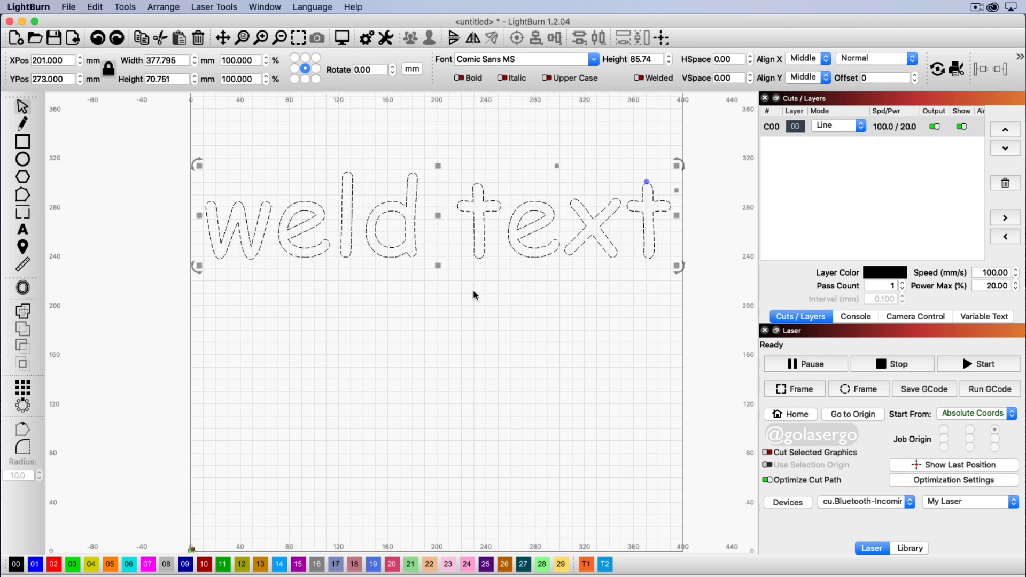
Step: Deselect, then reselect the reverted Comic Sans 'weld text' outlines
click(457, 292)
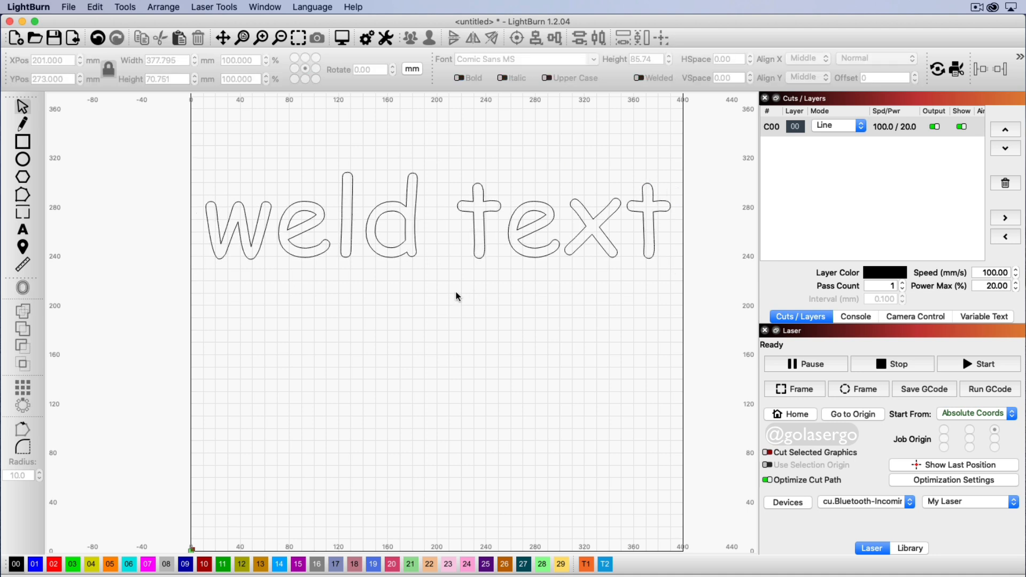
click(472, 211)
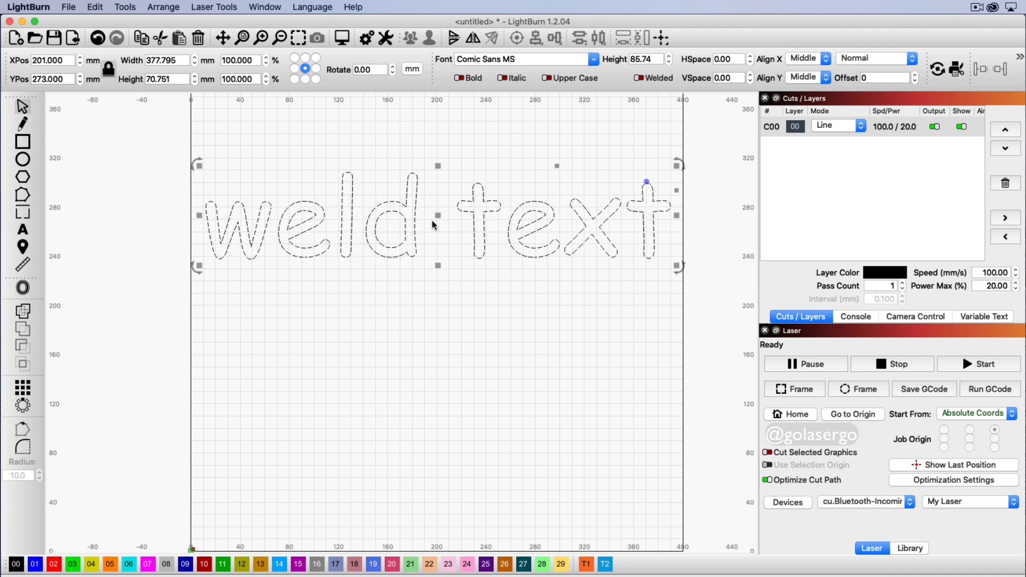
Step: Open the Edit Text Shape dialog for 'weld text', keeping the canvas text visible
right_click(432, 246)
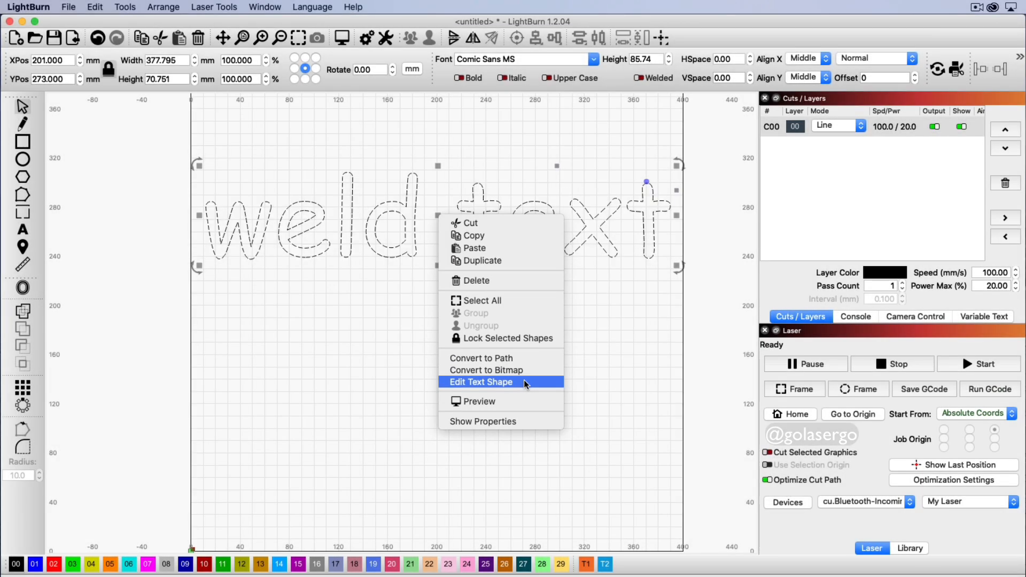
click(523, 382)
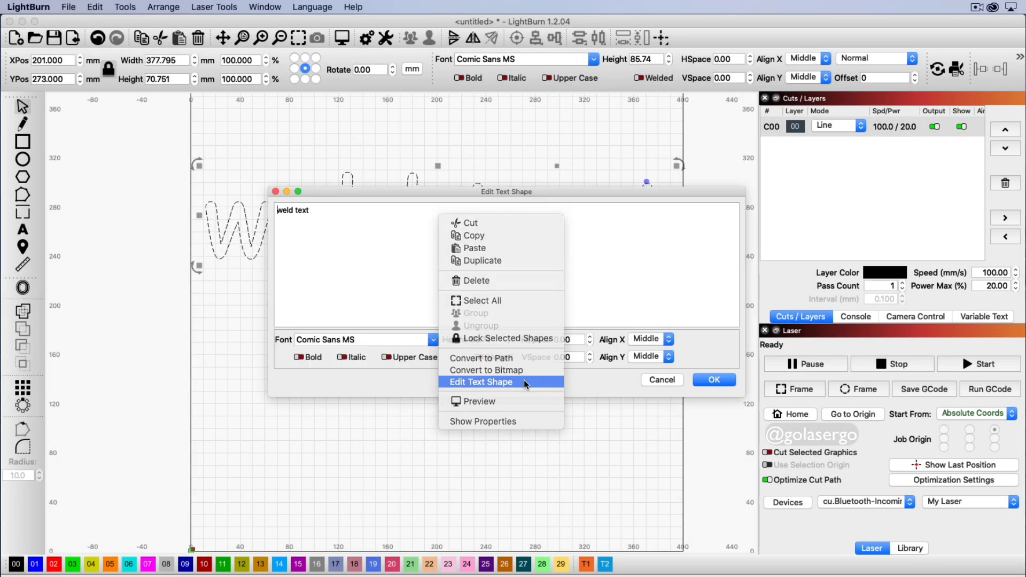
drag(540, 194, 484, 294)
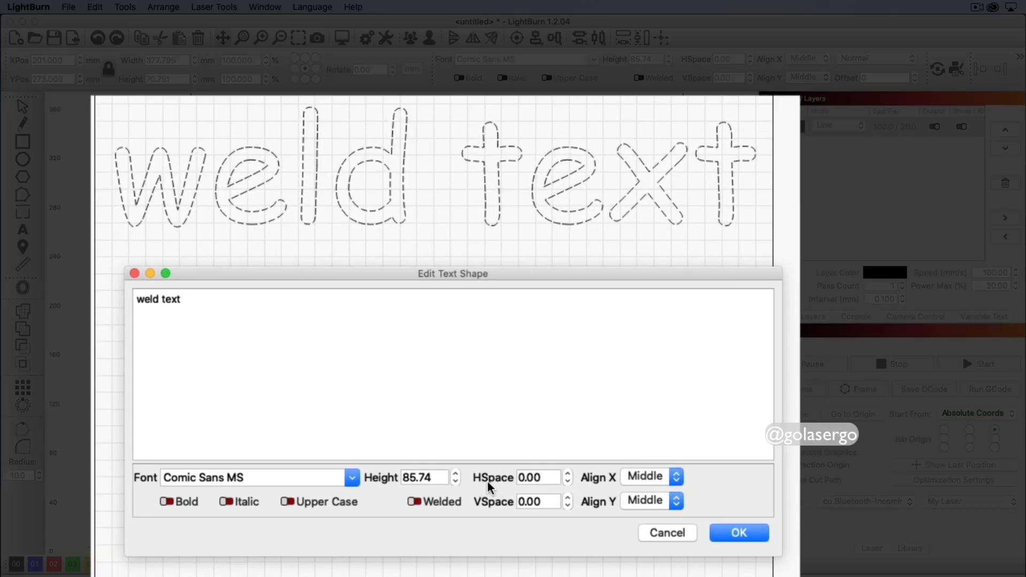
Step: Lower HSpace to -17 so the letters overlap, turn on Welded and confirm
click(568, 482)
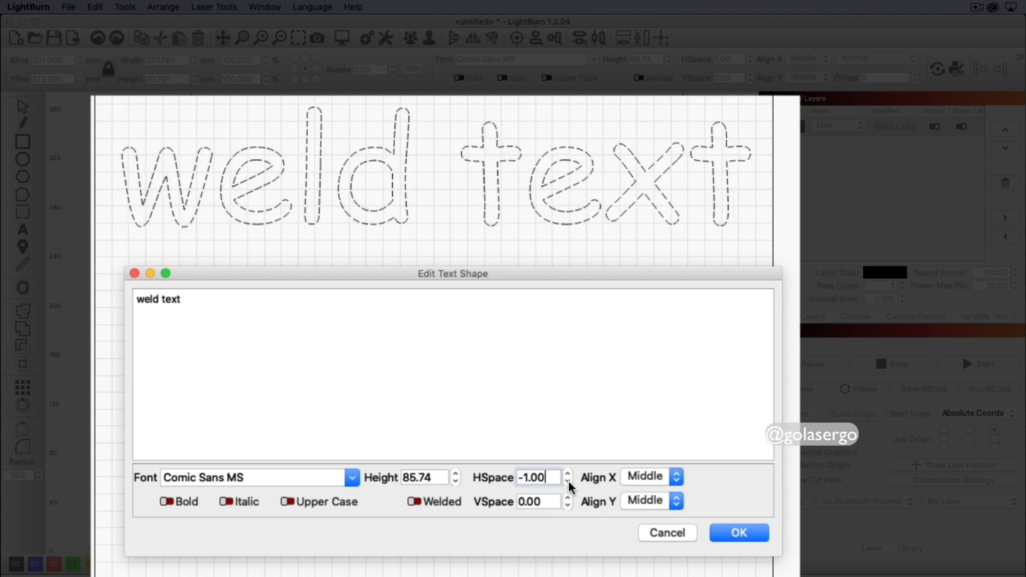
click(568, 482)
click(568, 481)
click(568, 482)
click(568, 481)
click(568, 481)
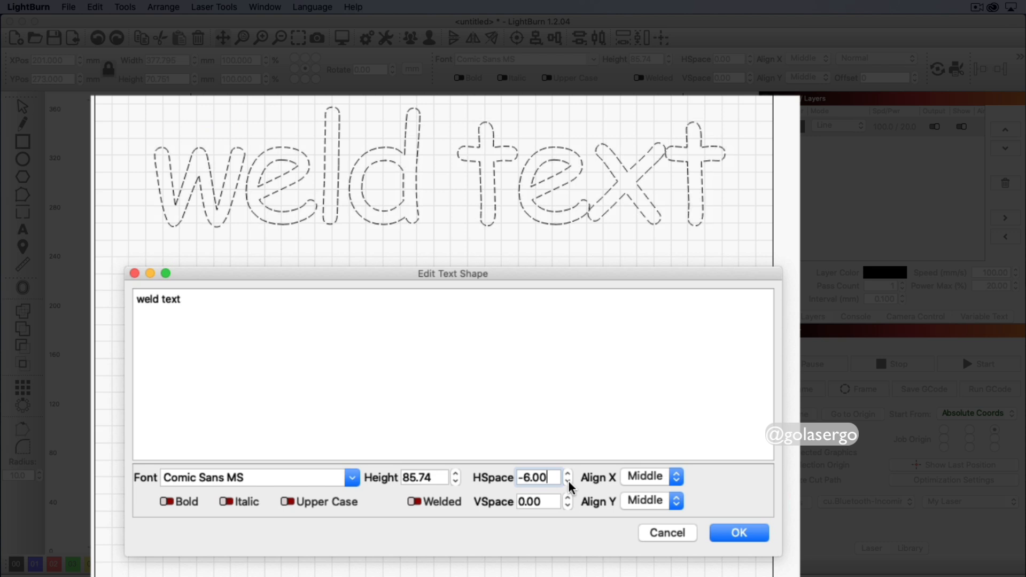
click(568, 481)
click(568, 481)
click(568, 481)
click(568, 482)
click(567, 481)
click(568, 482)
click(568, 482)
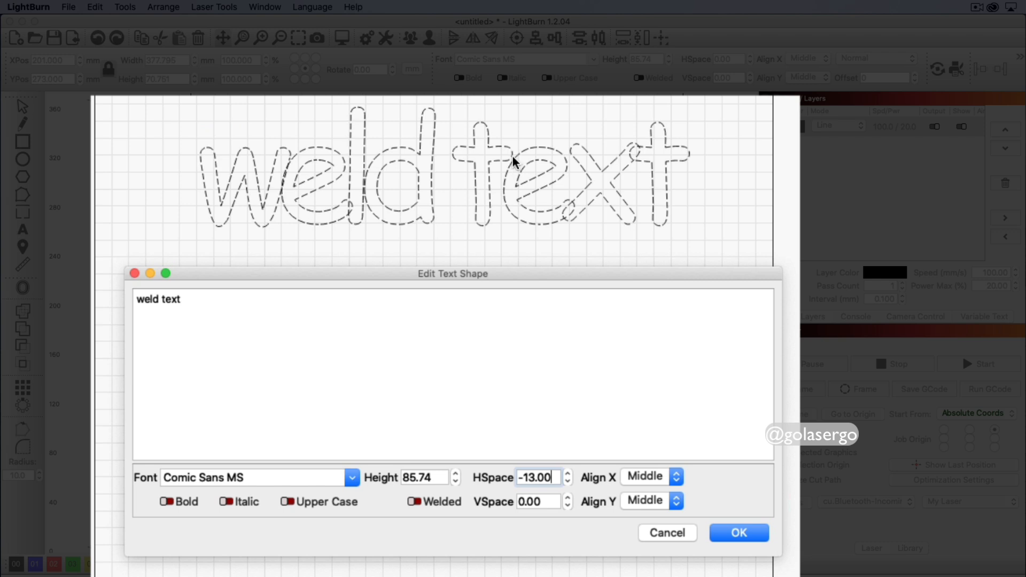
click(568, 482)
click(568, 482)
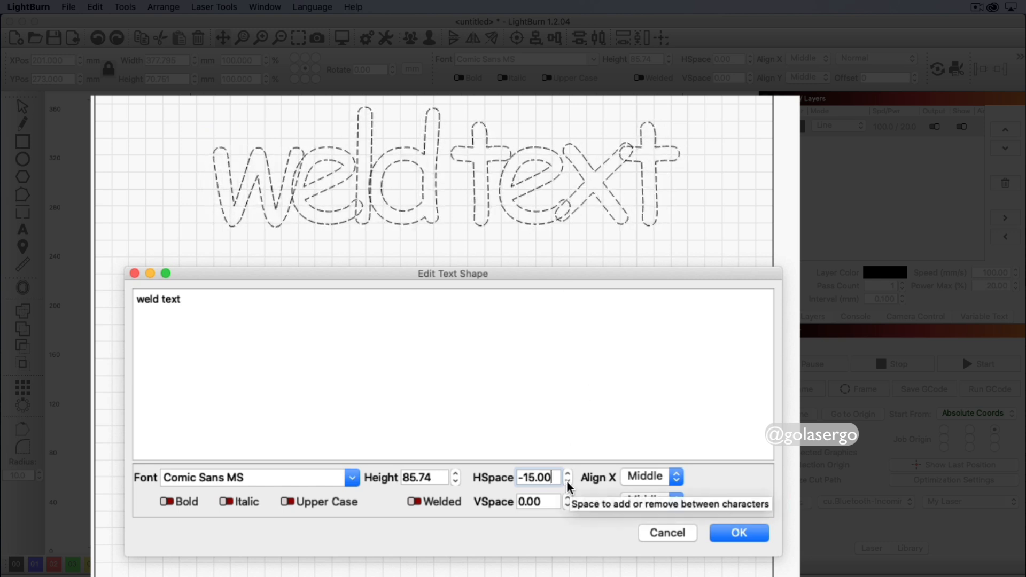
click(568, 482)
click(568, 482)
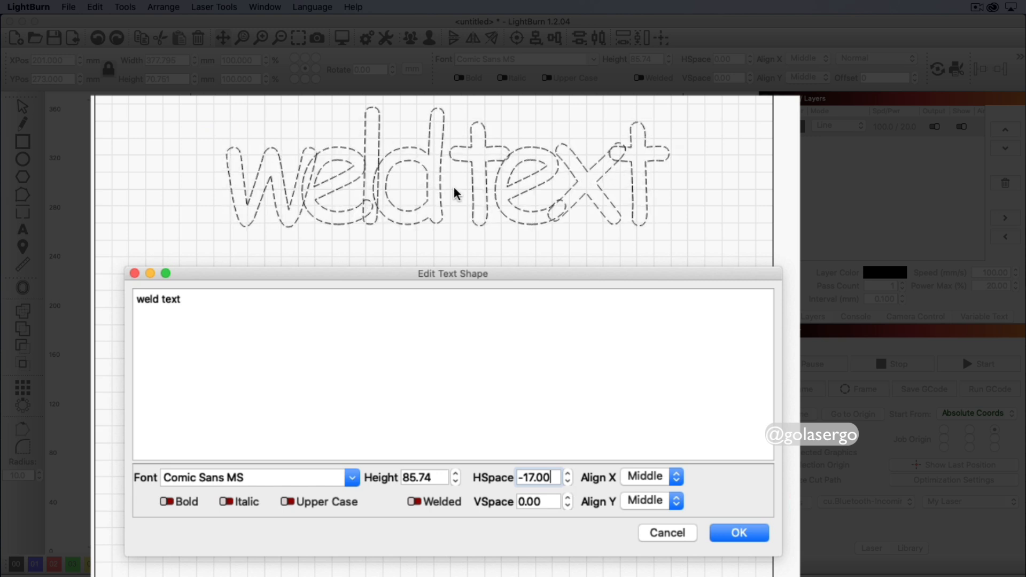
click(420, 502)
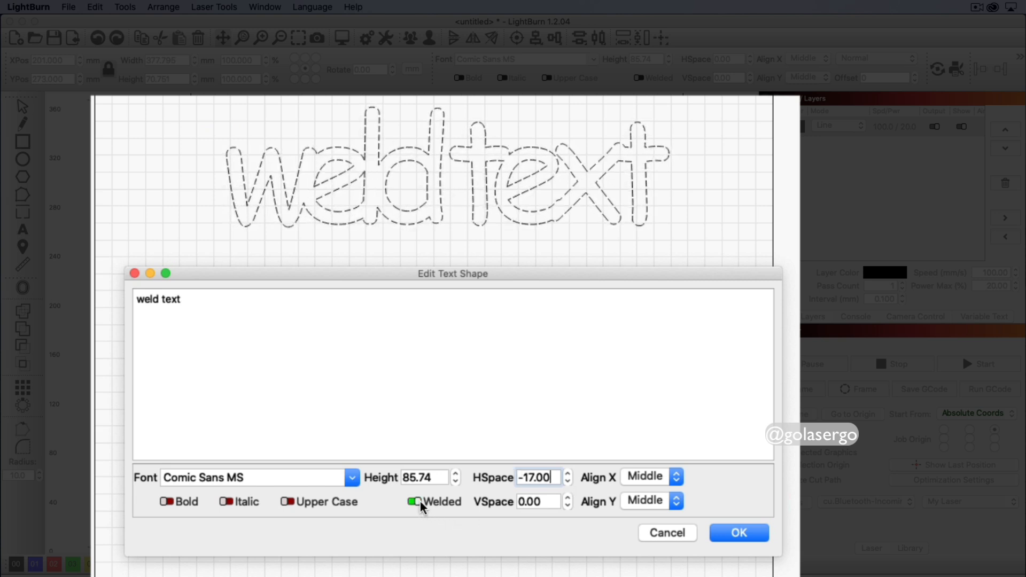
click(737, 532)
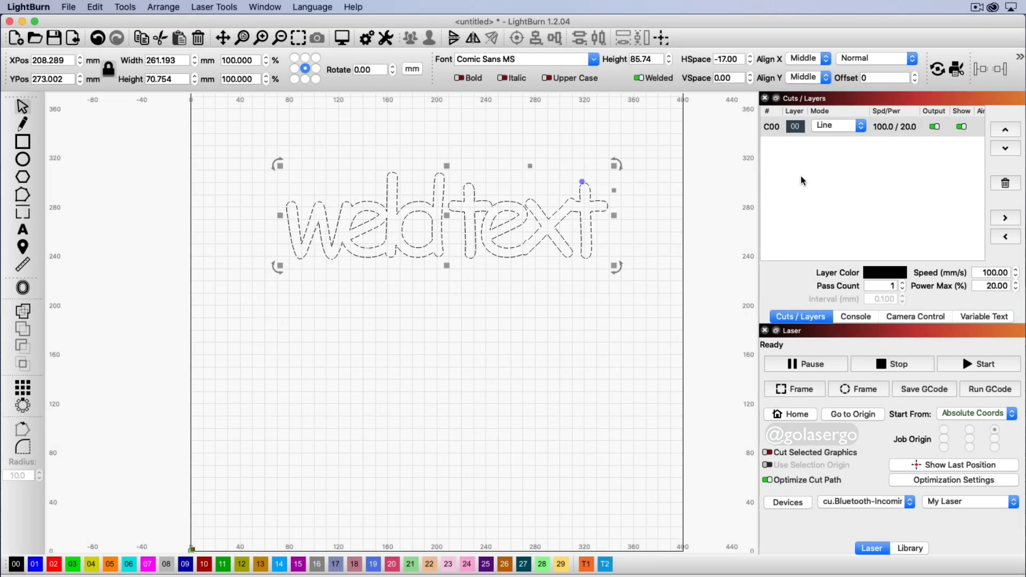
Step: Set the C00 layer Mode to Fill so the welded text shows solid black
click(855, 125)
click(835, 138)
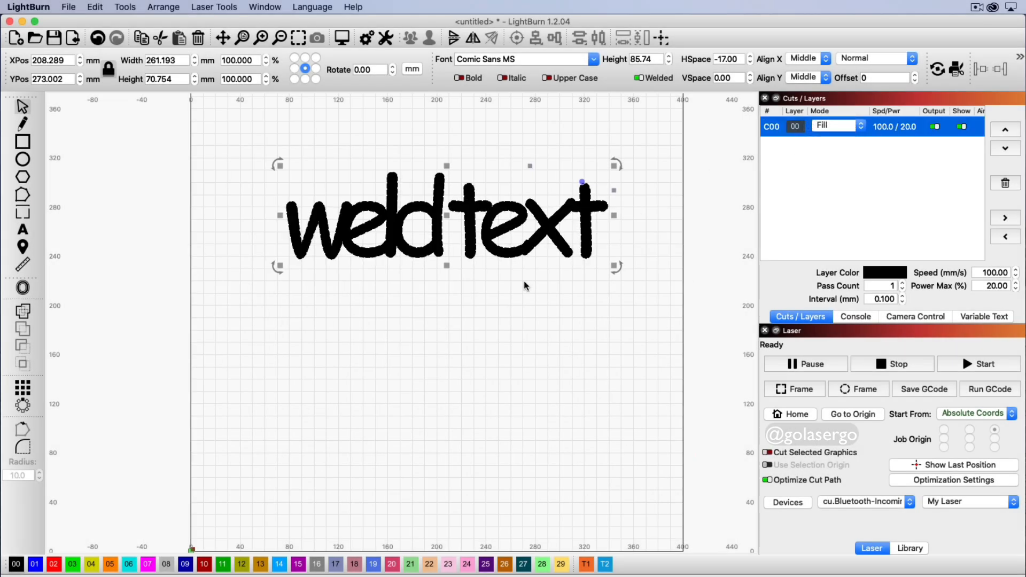
click(522, 297)
Step: Nudge the welded text left on the page, then move it back right
drag(547, 225, 537, 226)
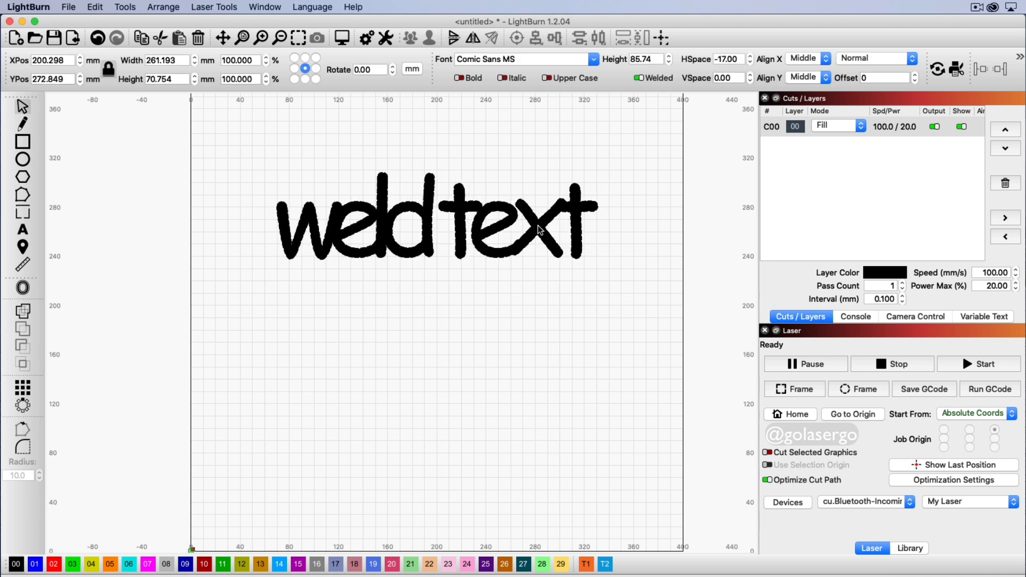
click(544, 266)
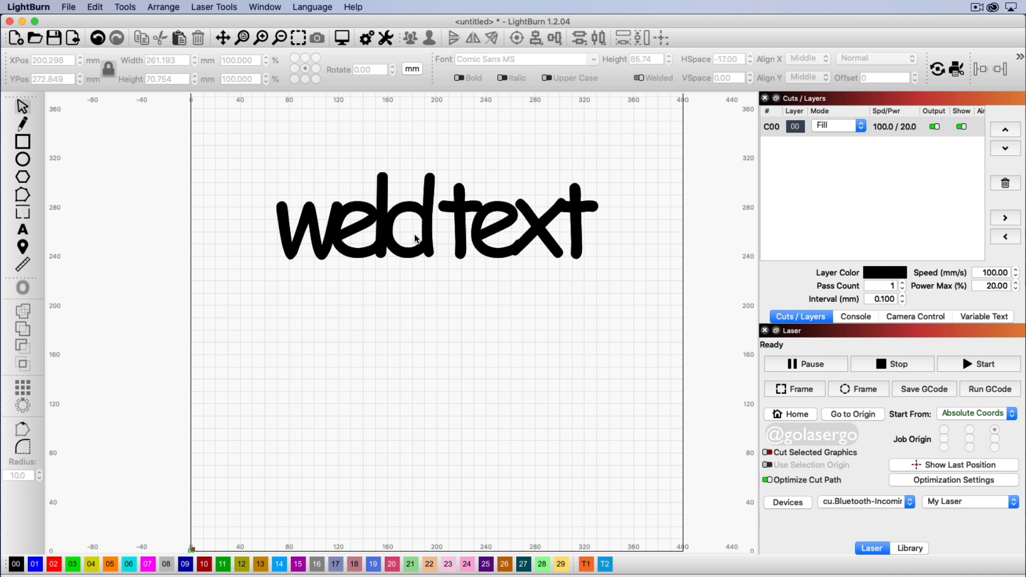
drag(415, 240, 425, 239)
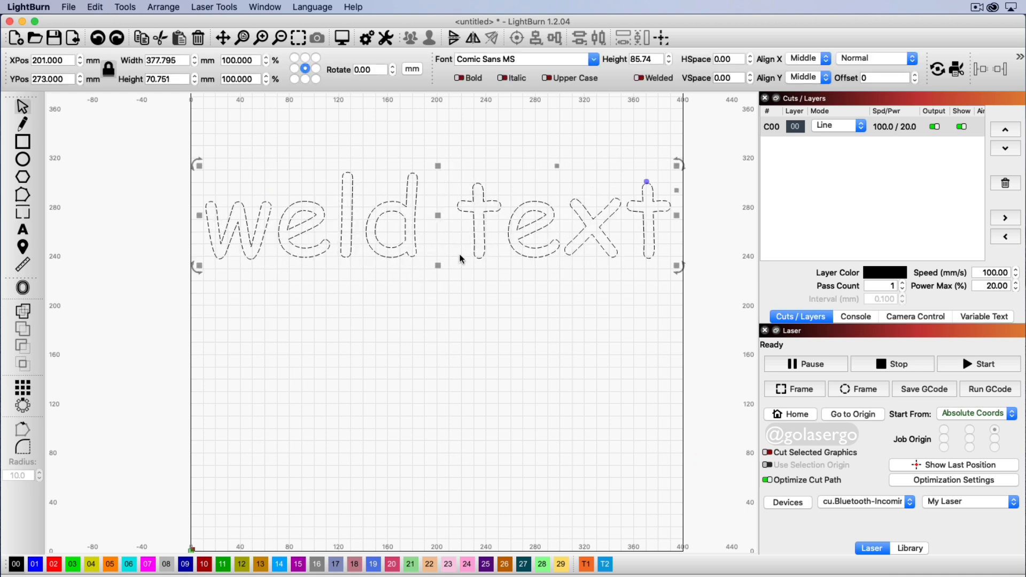
Step: Convert the Comic Sans 'weld text' into paths and deselect it
right_click(438, 214)
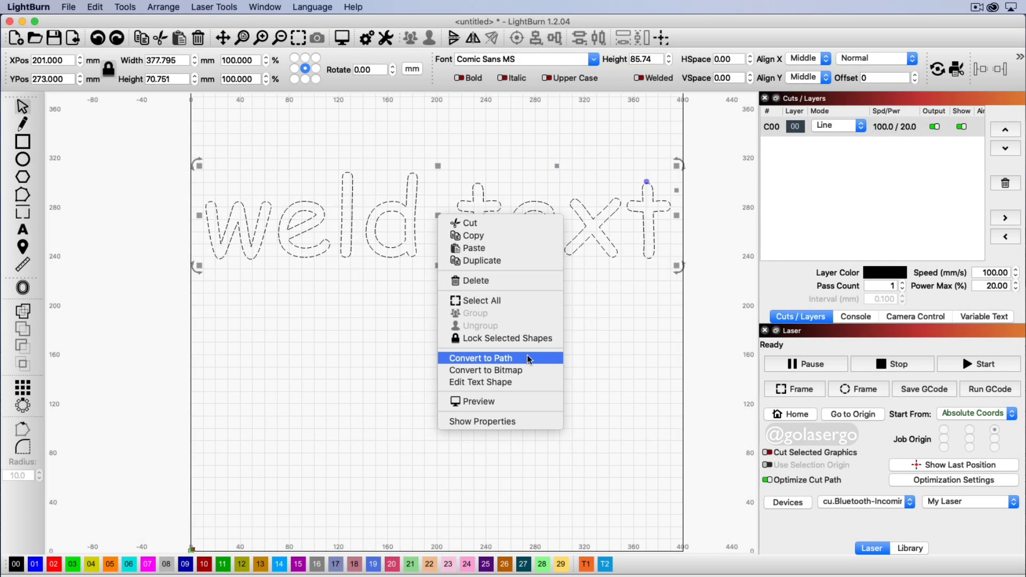
click(554, 385)
click(521, 354)
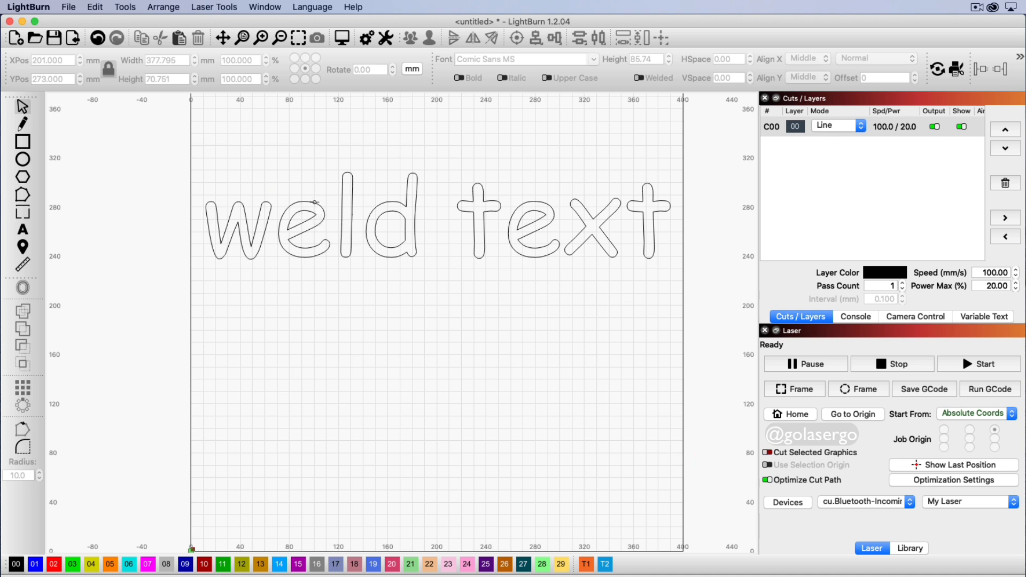
Step: Group the outline pieces of the e and d in 'weld' and the e in 'text'
mouse_move(314, 201)
mouse_down()
mouse_move(305, 252)
mouse_move(312, 203)
mouse_up()
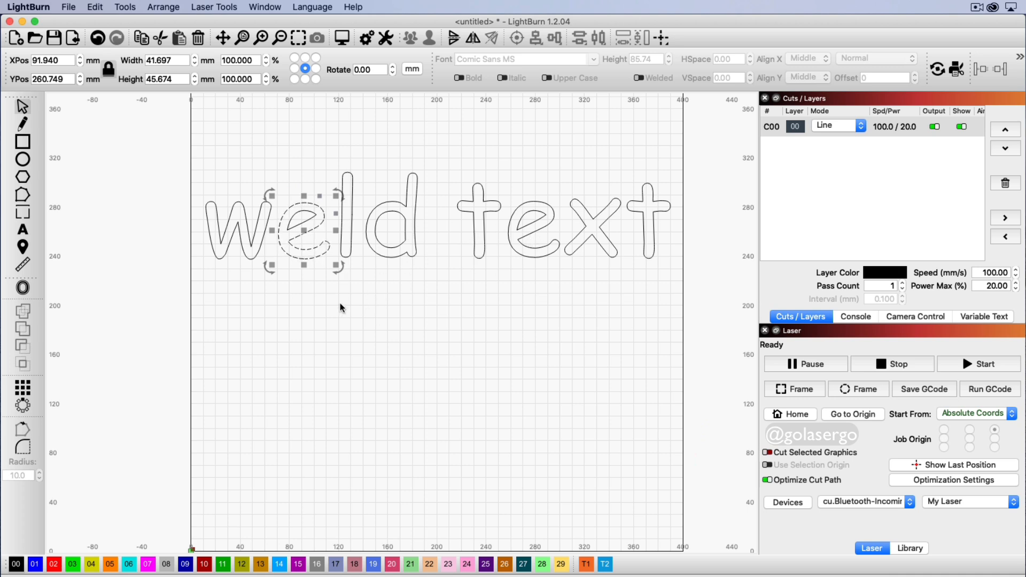
click(312, 298)
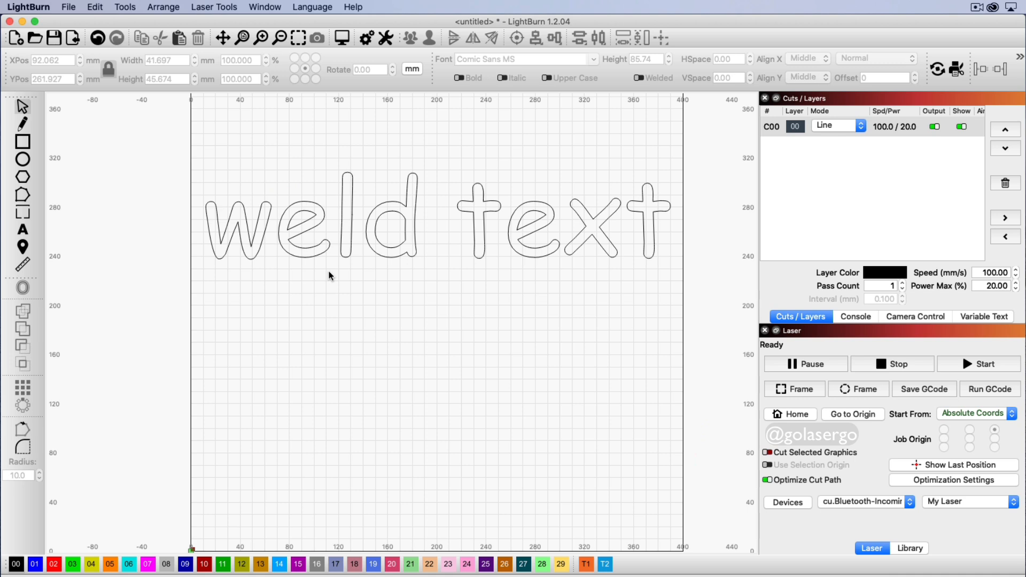
drag(329, 272, 280, 187)
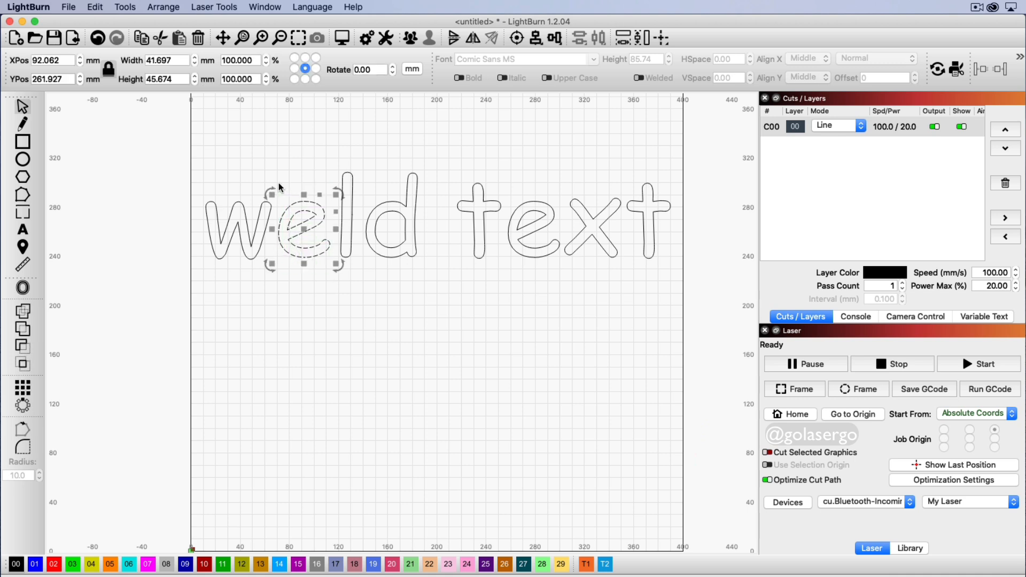
right_click(302, 227)
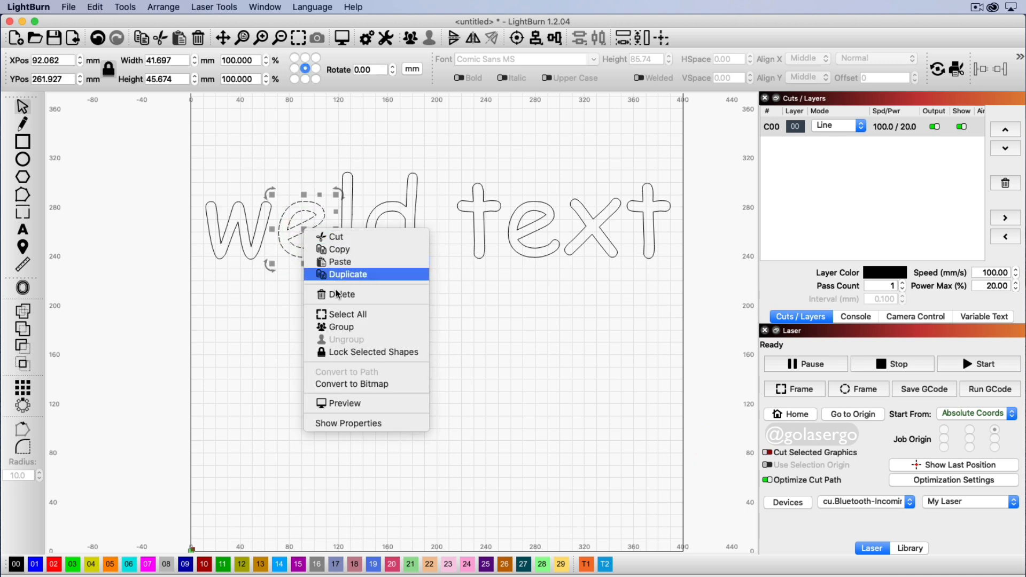
click(378, 330)
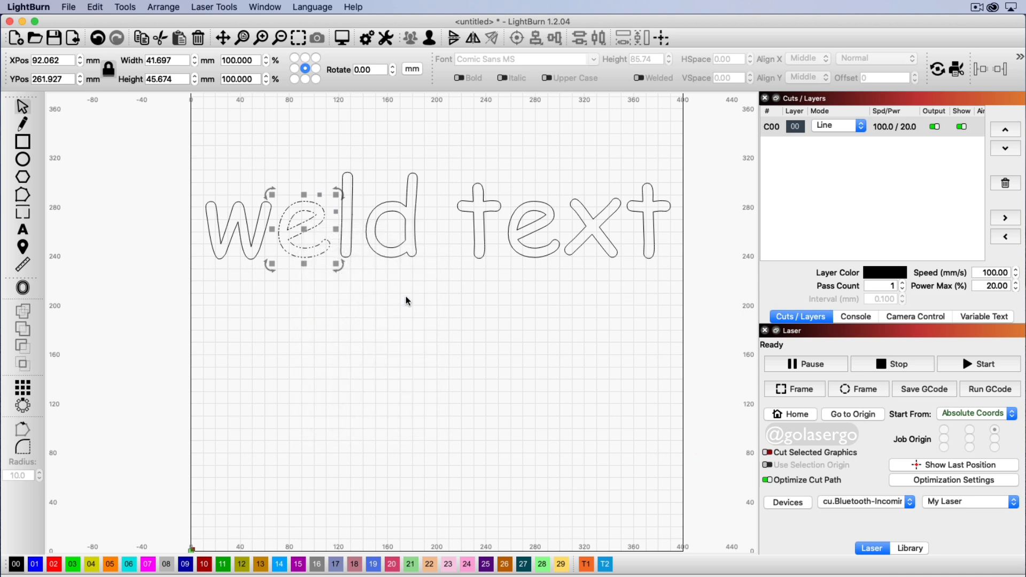
drag(431, 280, 363, 162)
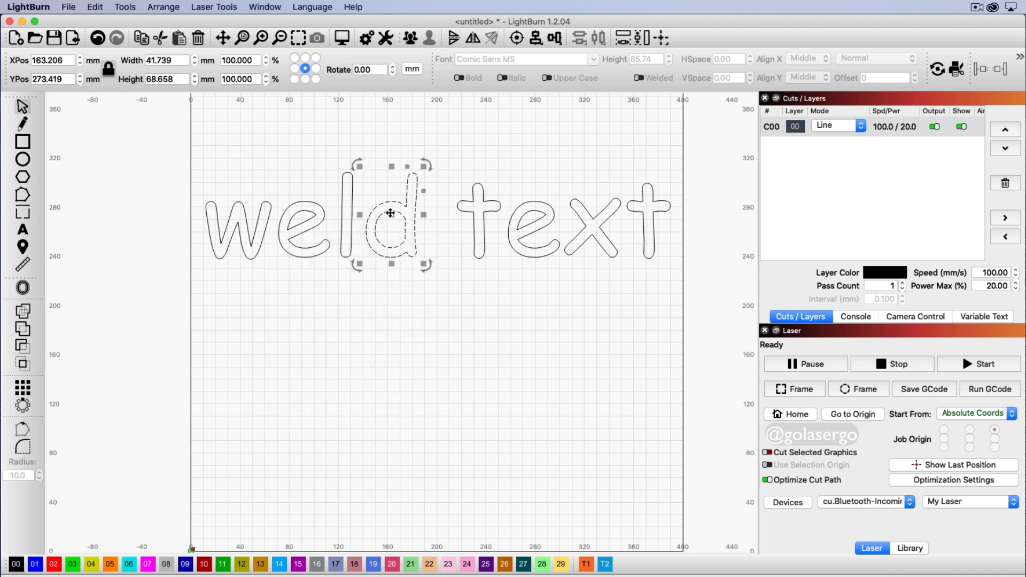
right_click(383, 211)
click(450, 313)
click(548, 302)
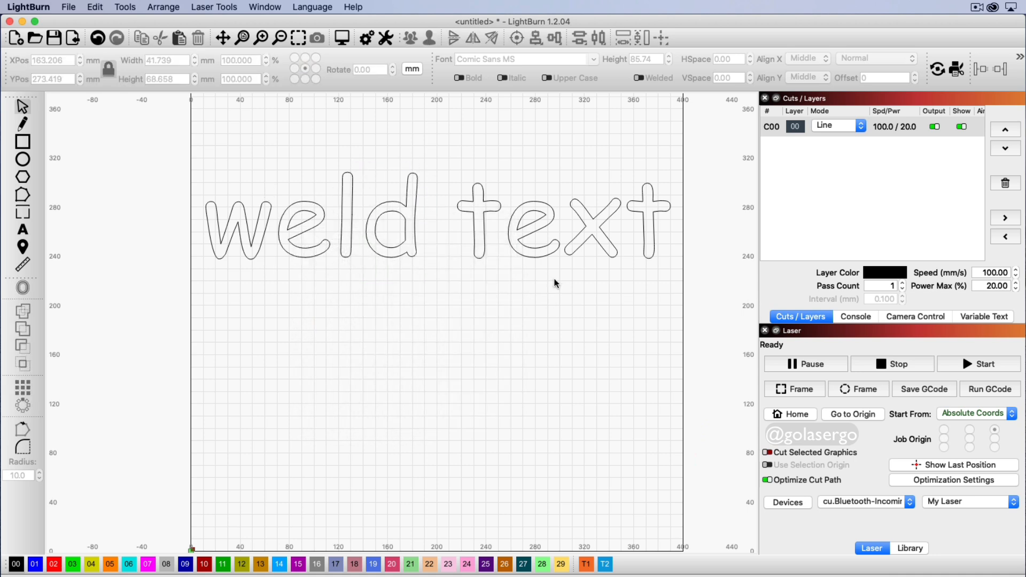
drag(557, 291, 514, 184)
right_click(533, 227)
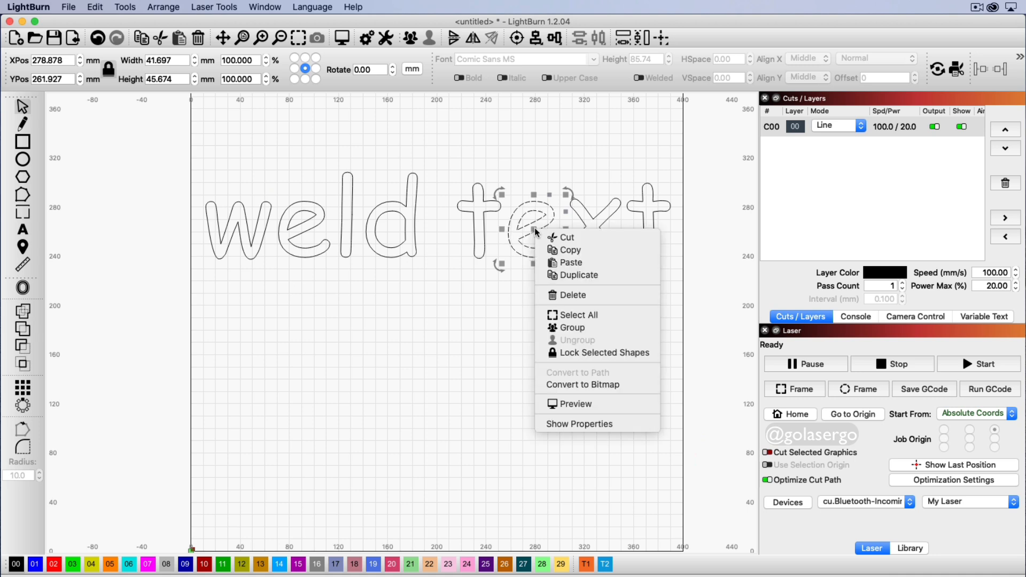
click(571, 328)
click(358, 288)
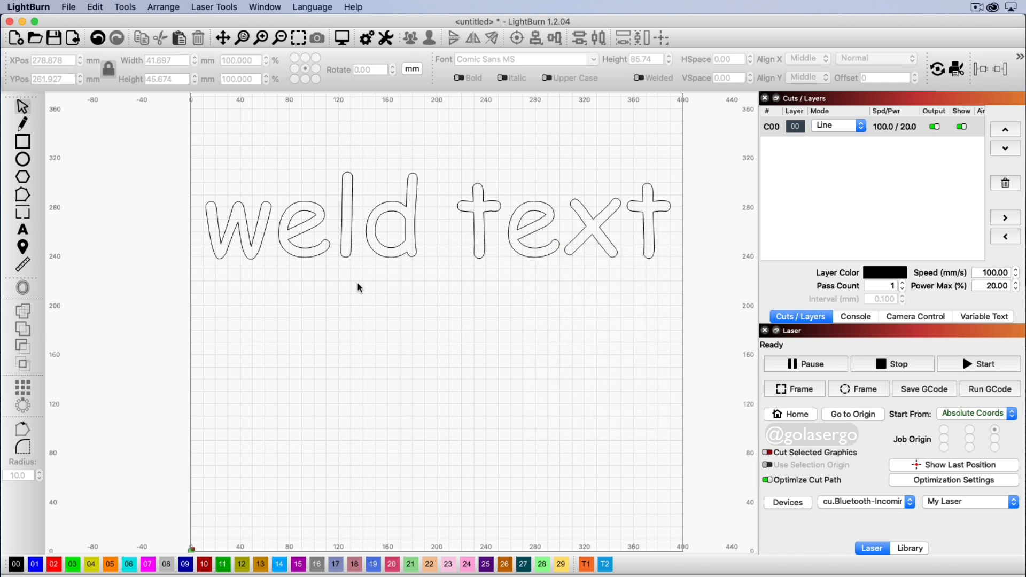
Step: Slide the w, l, both t's and the x so neighbouring letters overlap
click(248, 243)
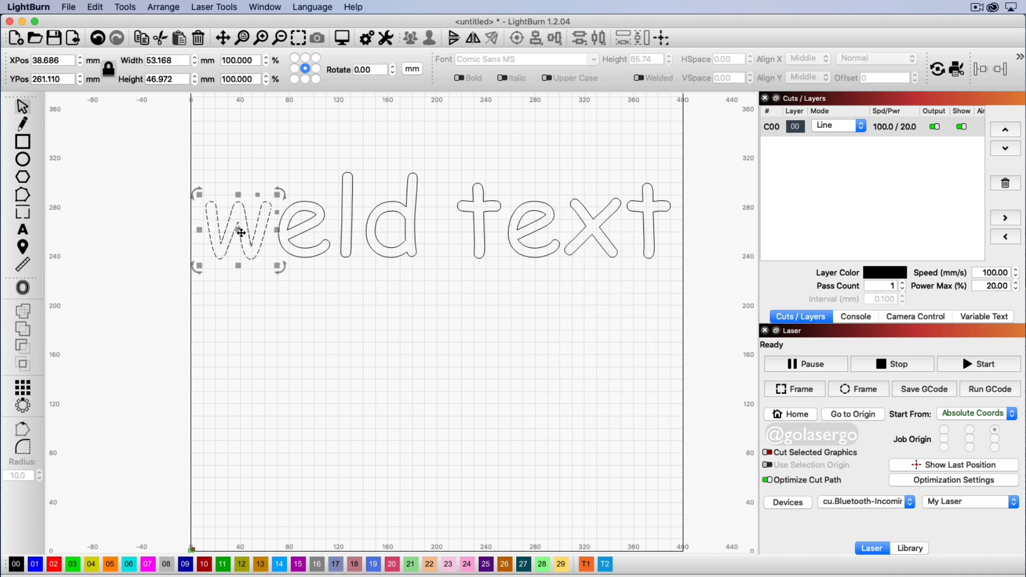
drag(246, 235, 255, 228)
click(341, 232)
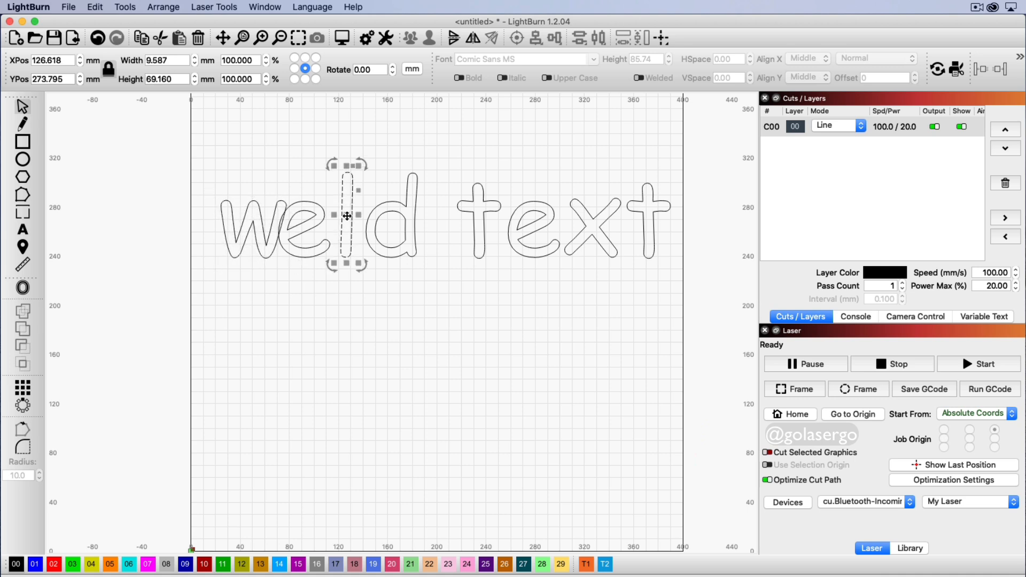
mouse_move(347, 216)
mouse_down()
mouse_move(332, 219)
mouse_move(390, 212)
mouse_move(362, 219)
mouse_up()
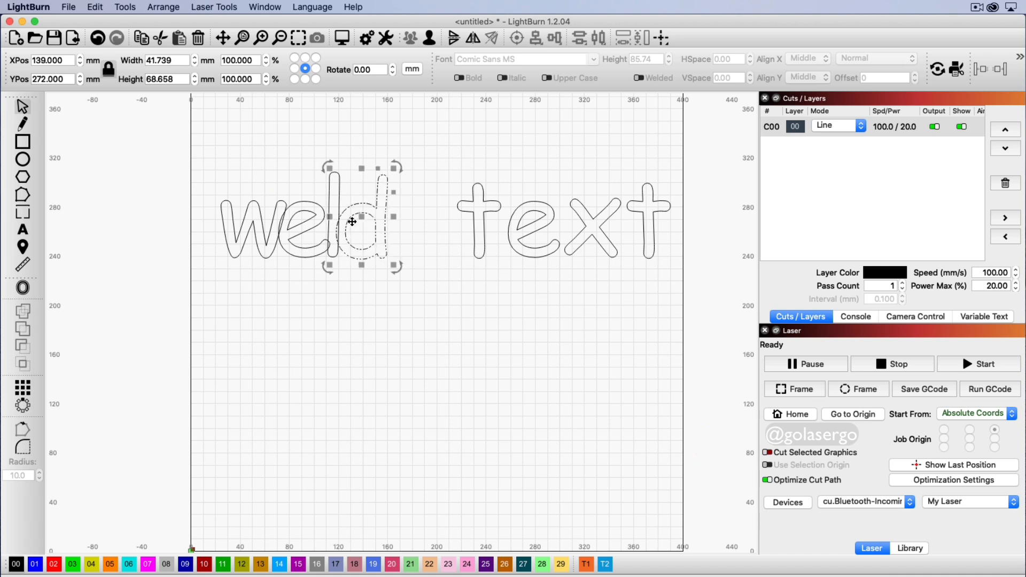
drag(480, 224, 500, 222)
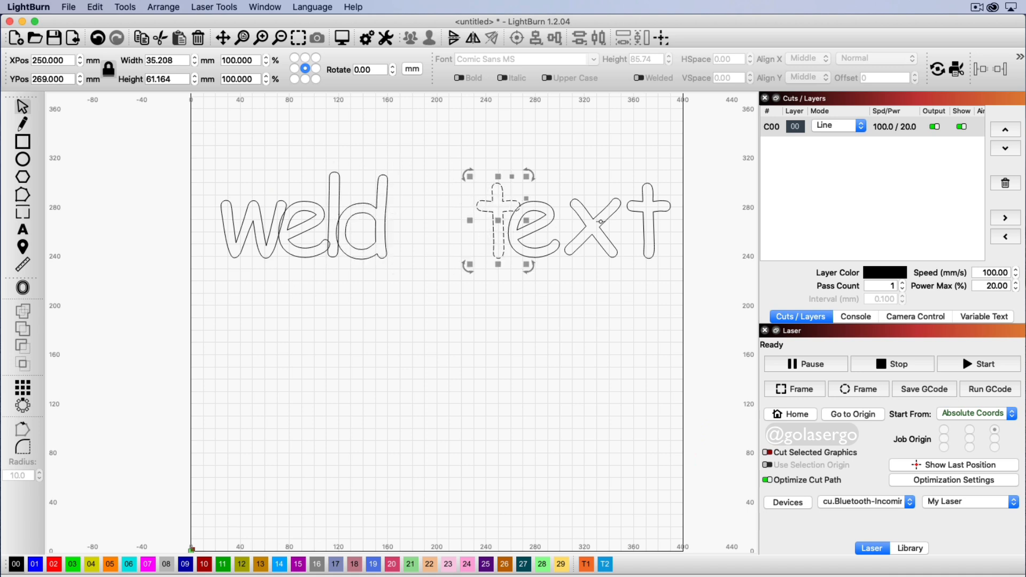
drag(586, 224, 576, 223)
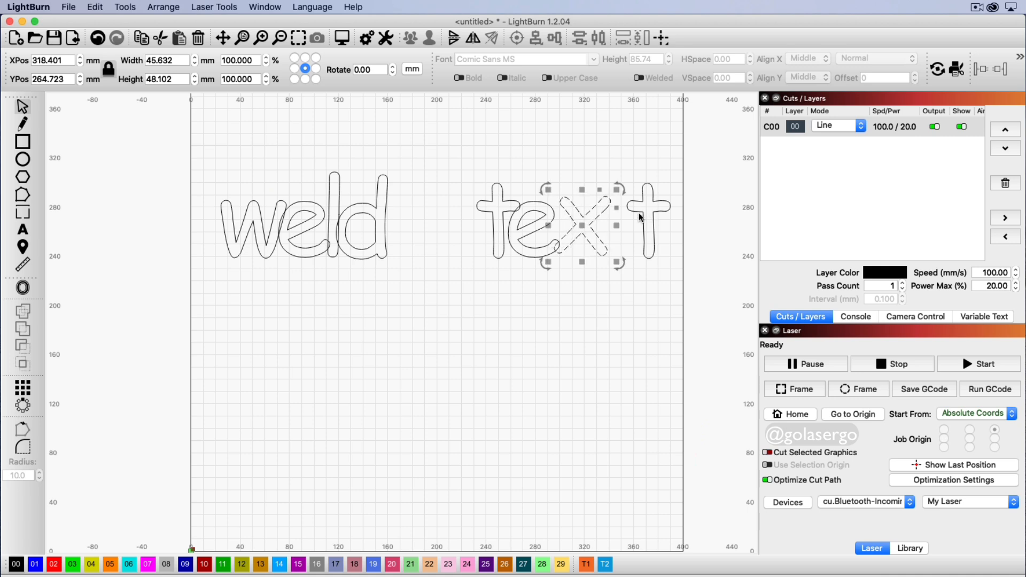
drag(639, 212, 617, 209)
click(606, 312)
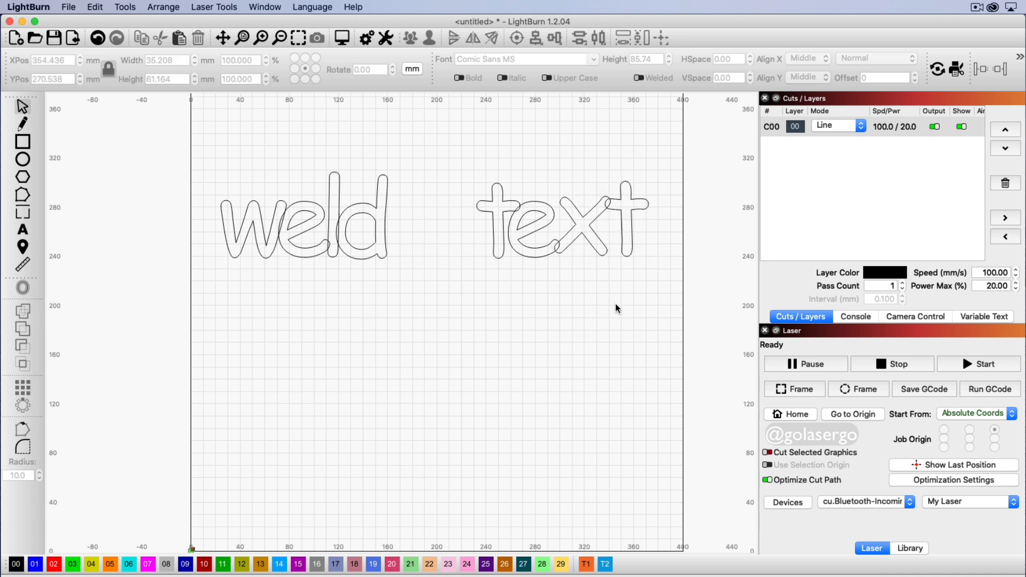
drag(650, 294, 198, 162)
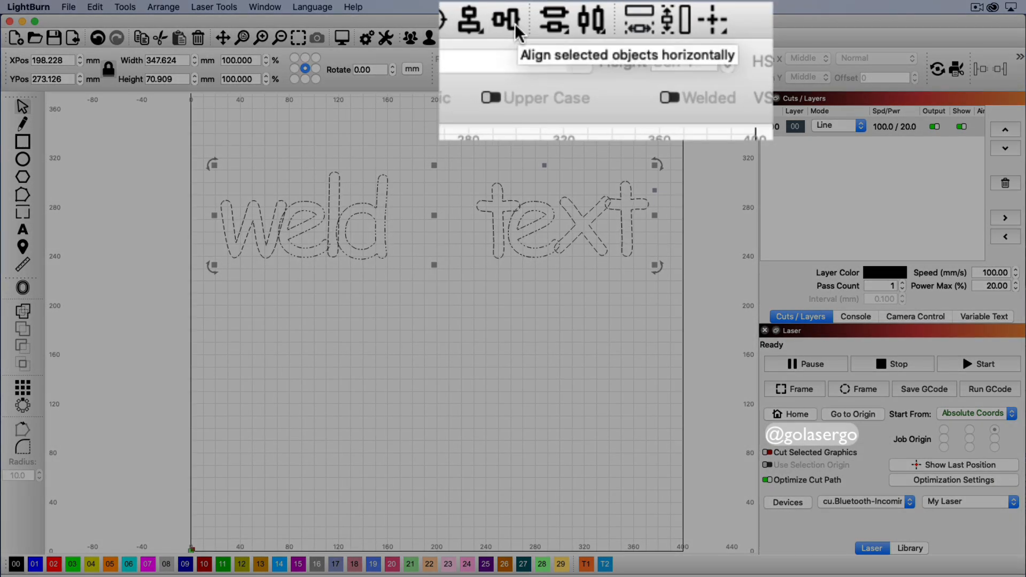
Step: Align both words along their bottom edges, then select the letters of 'weld'
click(515, 23)
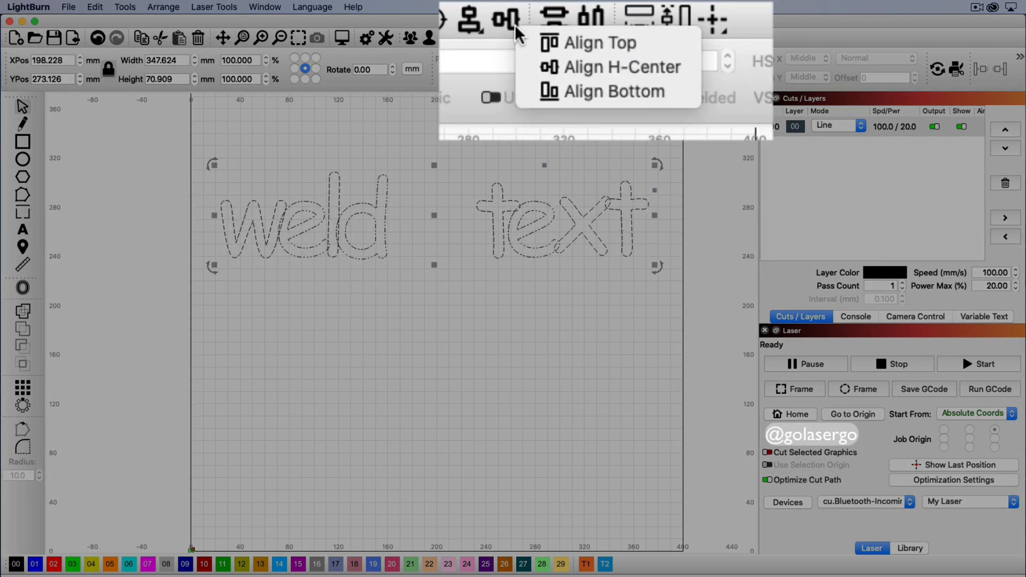
click(577, 87)
click(534, 312)
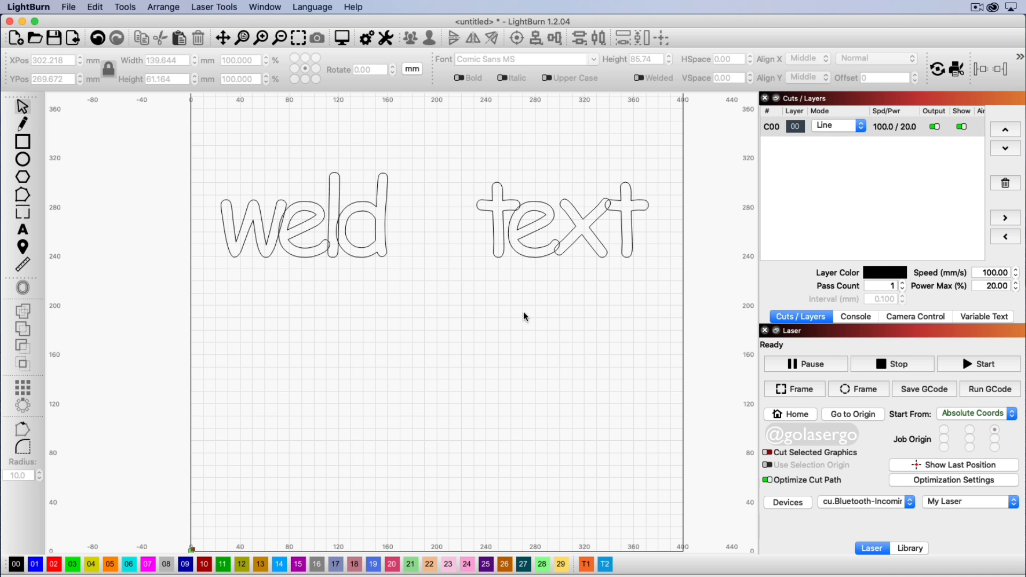
drag(416, 274, 200, 161)
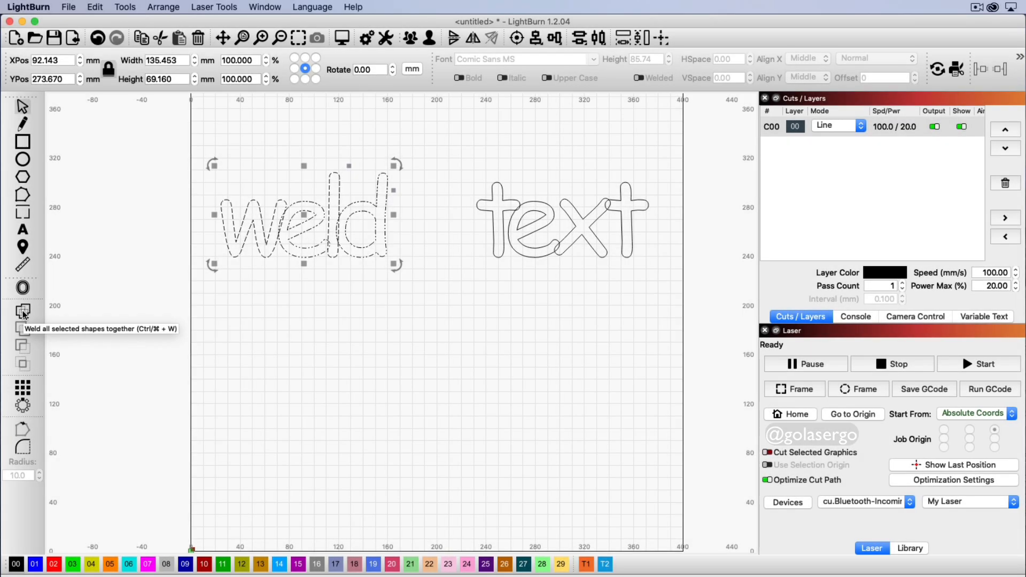
Step: Weld 'weld' and 'text' into single outlines and place 'text' beside 'weld'
click(23, 311)
click(670, 270)
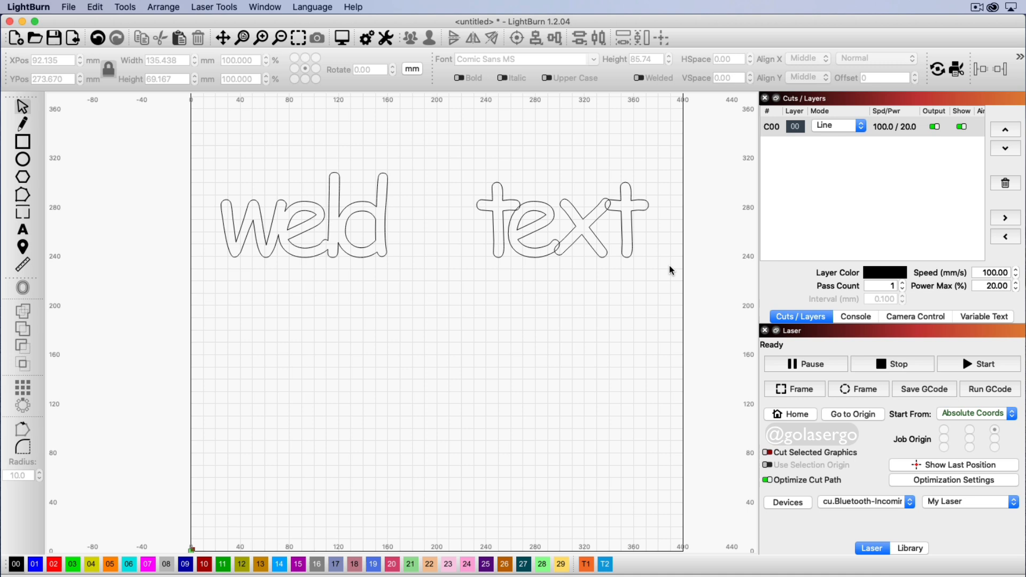
click(586, 231)
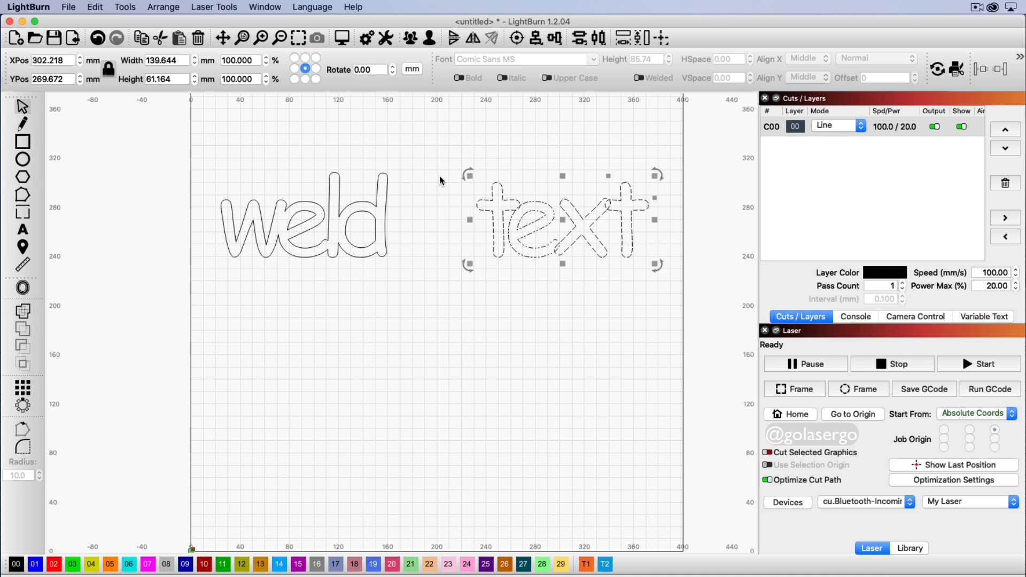
click(23, 311)
drag(562, 220, 490, 222)
click(627, 300)
Step: Select both welded words and set layer C00 Mode to Fill
drag(627, 300, 220, 170)
click(861, 126)
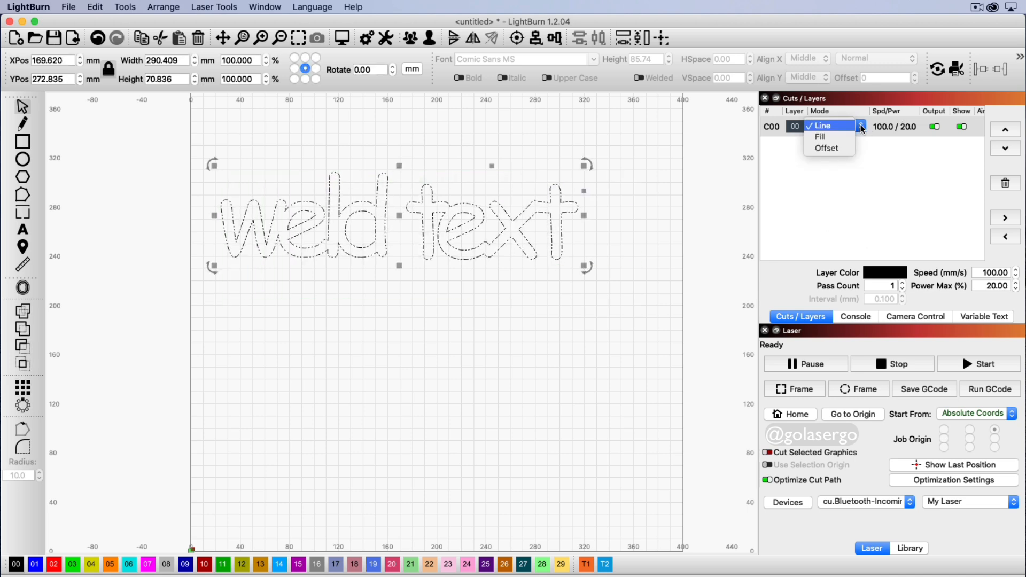
click(825, 135)
click(527, 348)
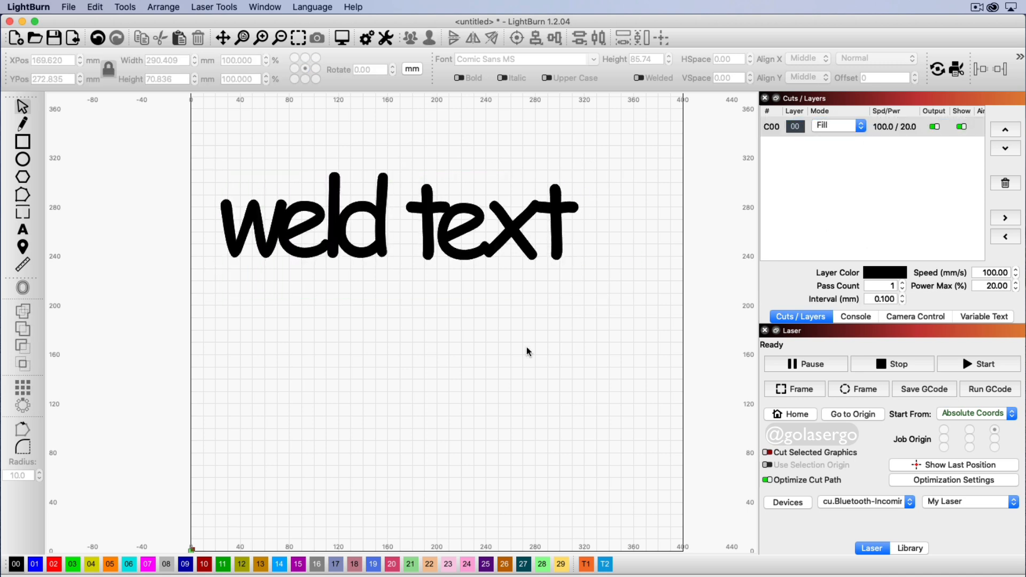